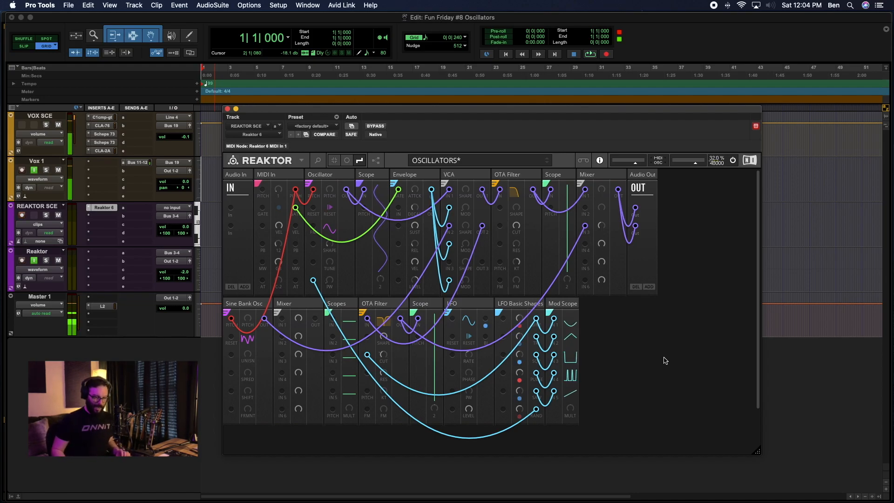
Search the blocks for "Nano oscill" and add the Toy Box Nano Table Oscillator to the rack.
double_click(665, 360)
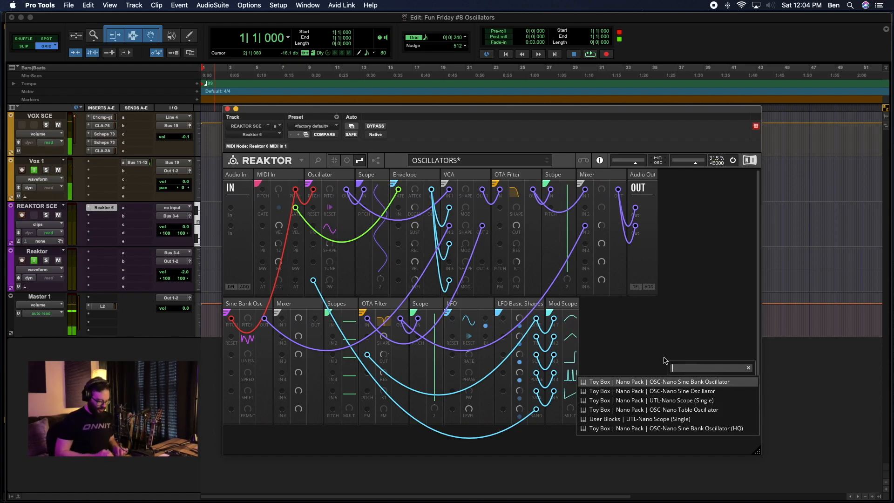
text(Nano oscill)
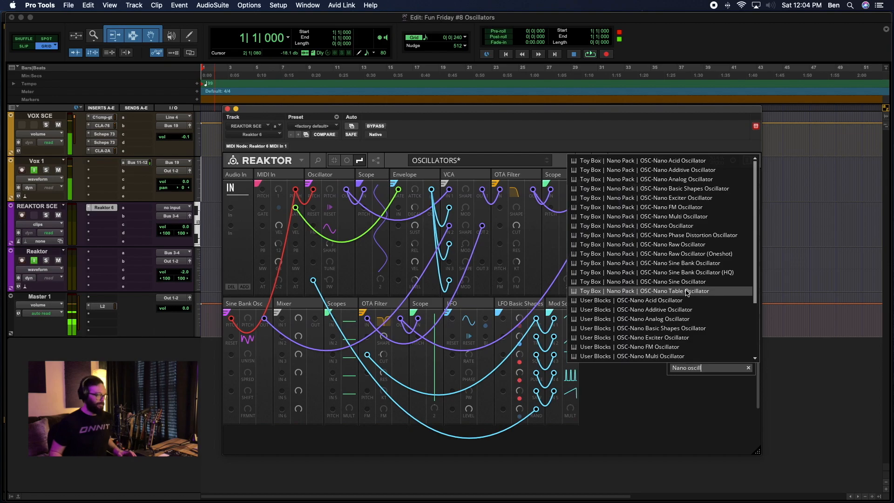
click(686, 292)
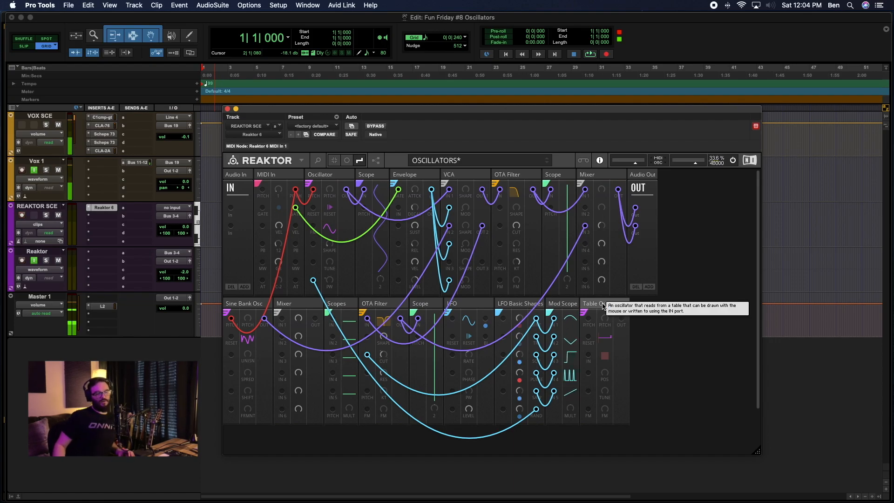
click(245, 303)
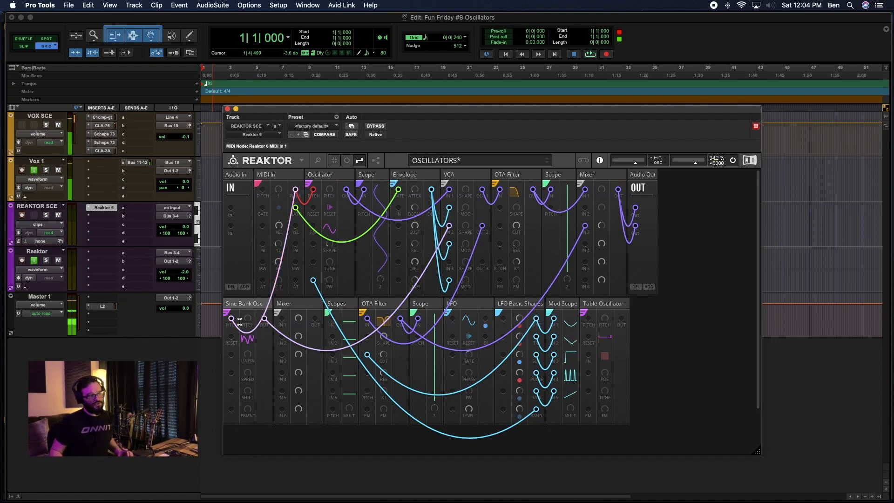
right_click(232, 318)
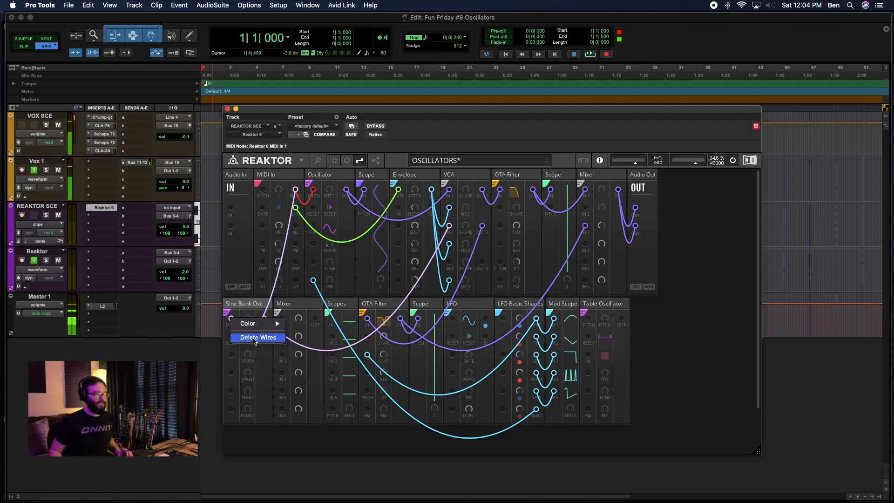
click(687, 348)
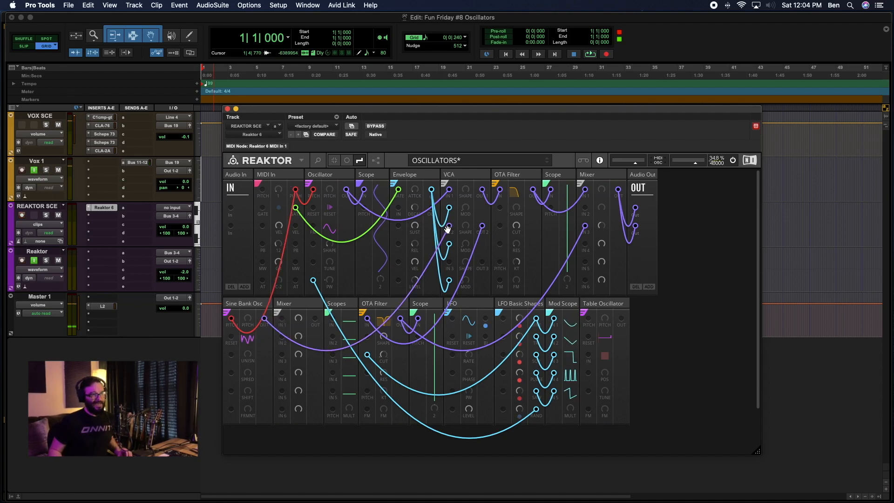
Move the Table Oscillator directly after the Sine Bank Osc and delete the lower row's Mixer and Scopes blocks.
drag(603, 304, 296, 306)
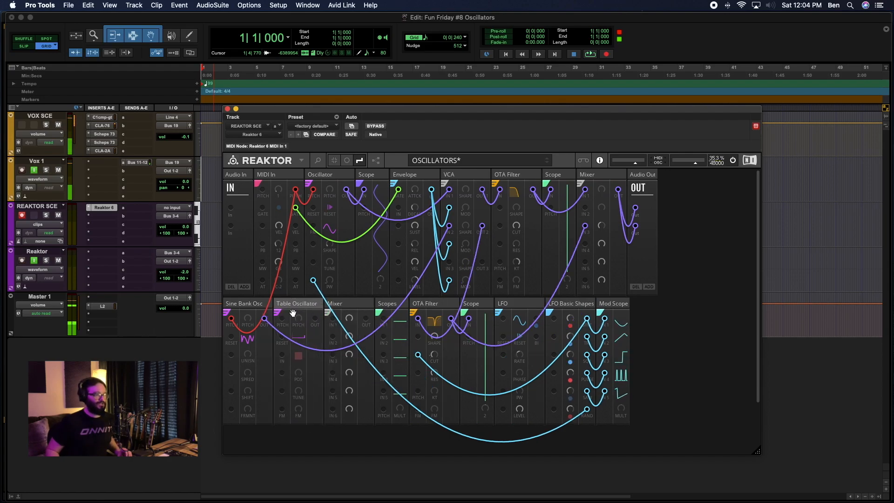
click(358, 305)
right_click(357, 305)
click(355, 305)
shift+click(391, 306)
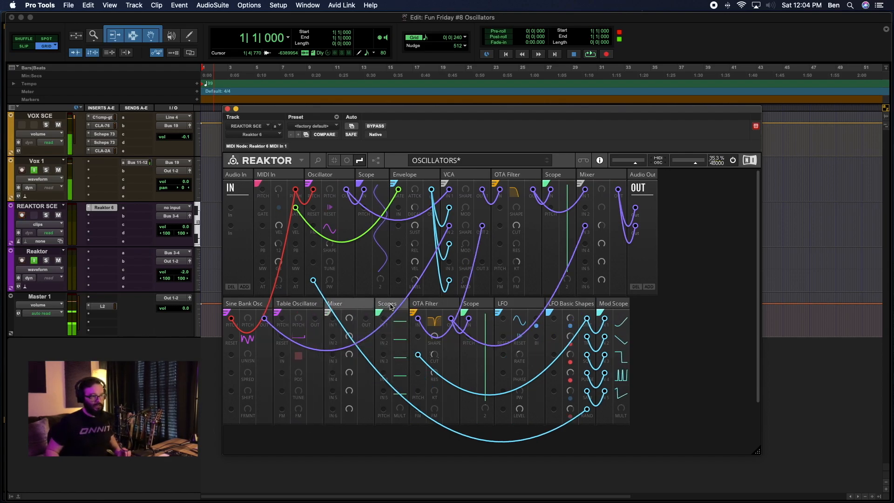
right_click(391, 306)
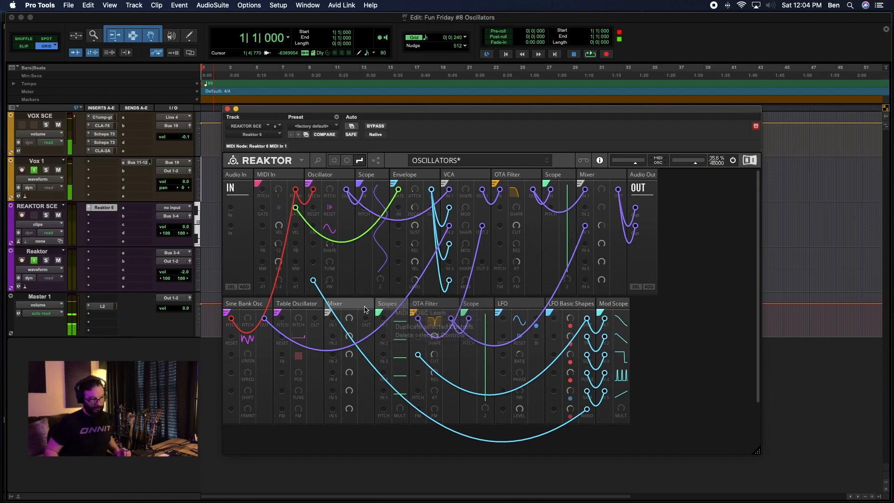
key(Delete)
Wire the Table Oscillator's output to VCA IN 2 and the MIDI In pitch to its PITCH input, using a red pitch wire.
drag(314, 319, 451, 229)
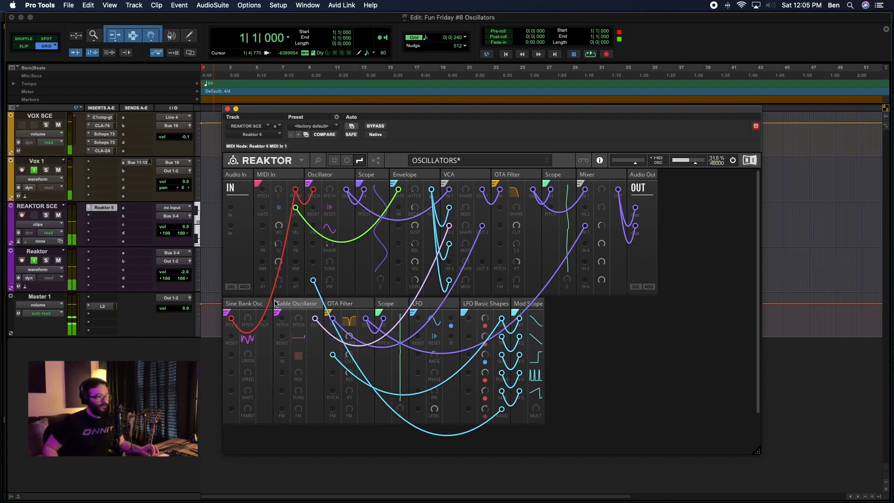
mouse_move(294, 310)
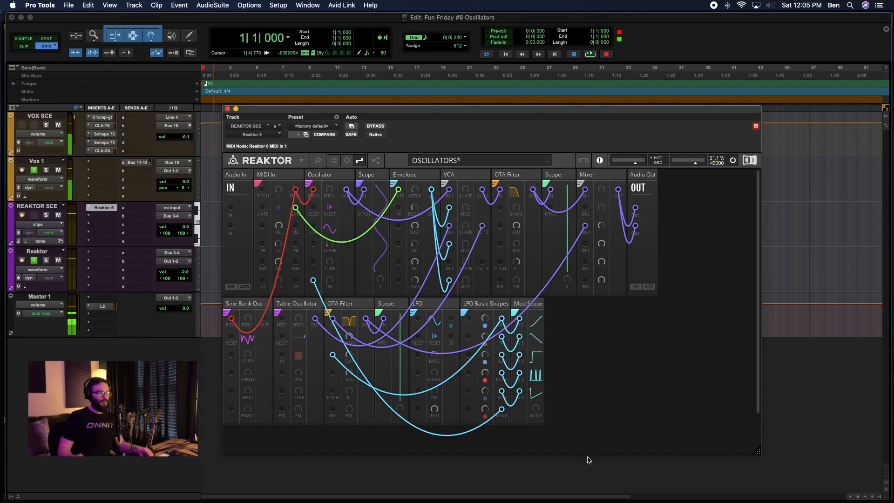
drag(296, 190, 294, 324)
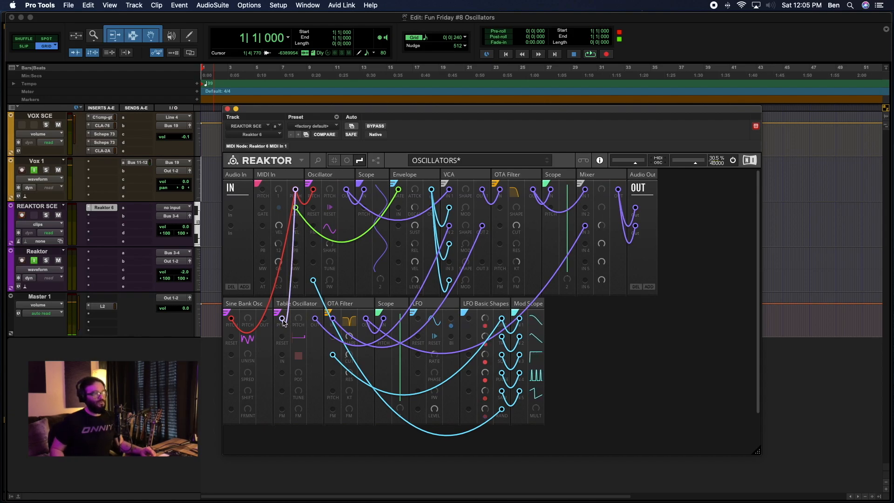
right_click(279, 318)
click(347, 330)
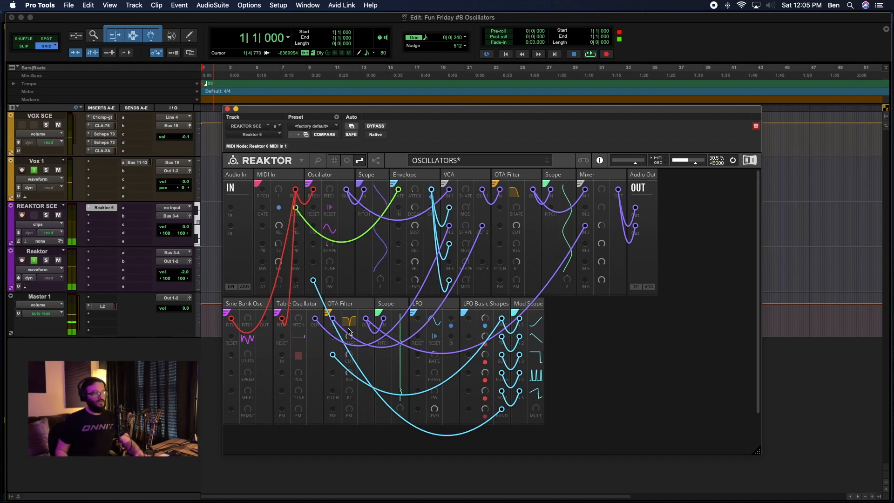
Add a Toy Box Nano Scope (Single) right after the Table Oscillator and connect the oscillator's output to its IN port.
click(373, 306)
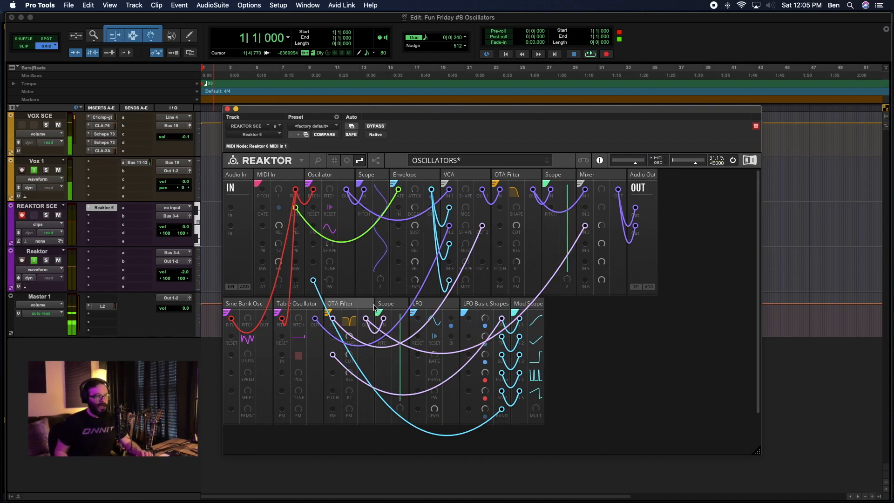
click(298, 303)
double_click(643, 366)
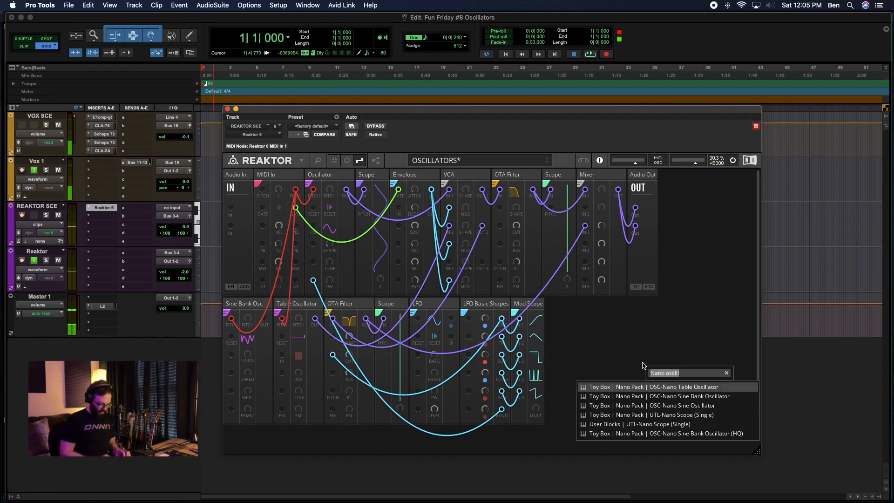
text(NANO SCOPE)
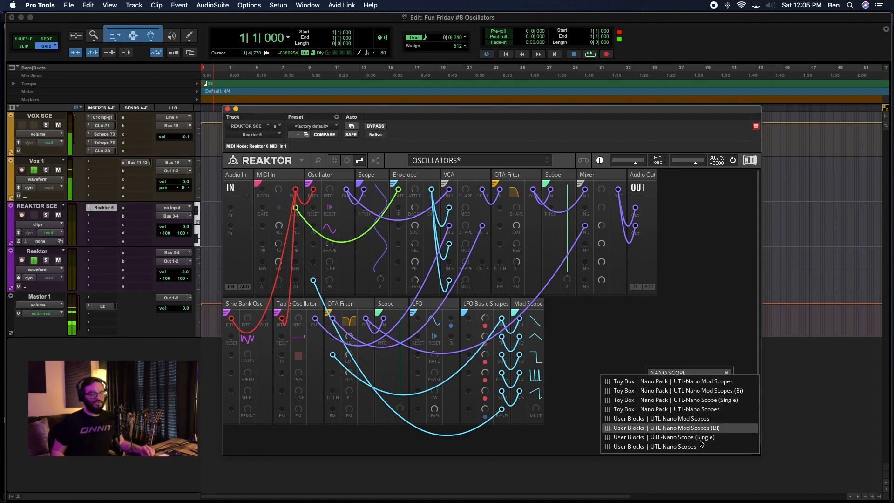
click(722, 403)
drag(561, 307, 336, 315)
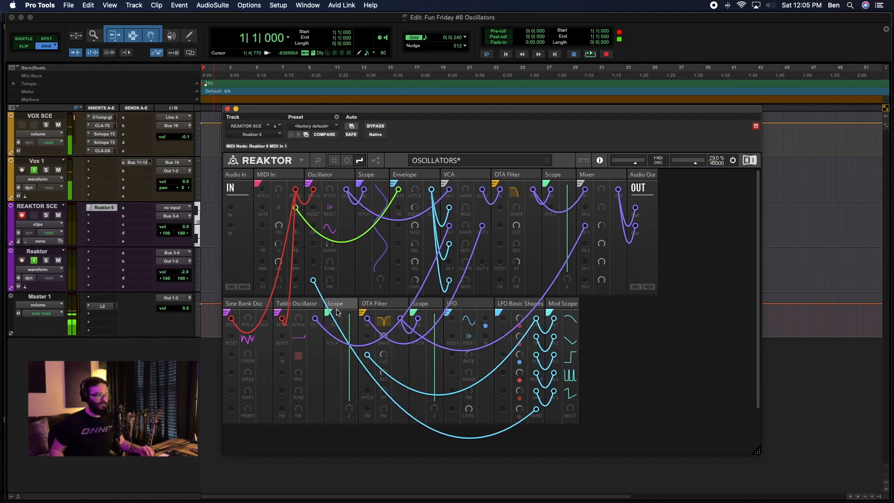
click(348, 161)
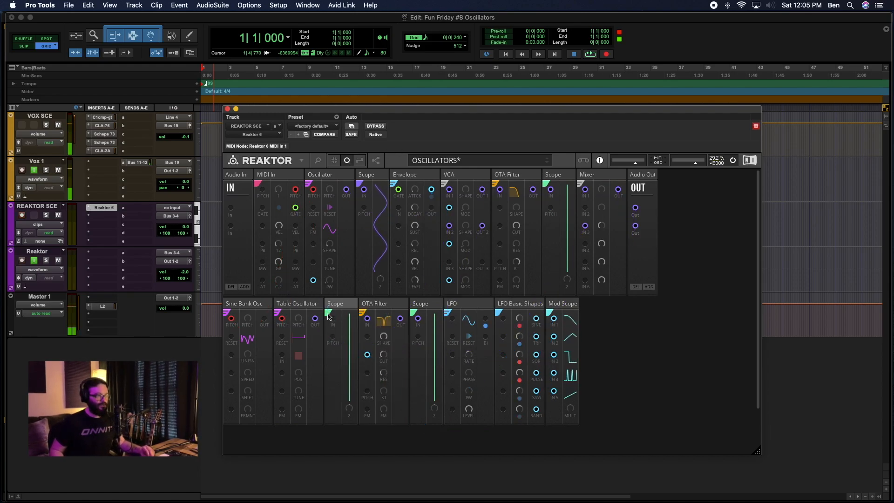
drag(315, 318, 331, 320)
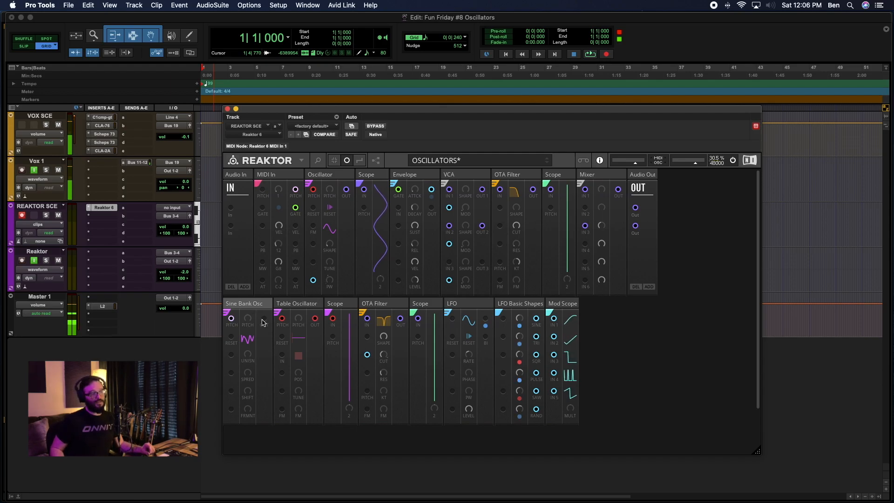
Wire the Sine Bank Osc output to the Table Oscillator's IN port and colour the wire purple.
drag(264, 320, 282, 356)
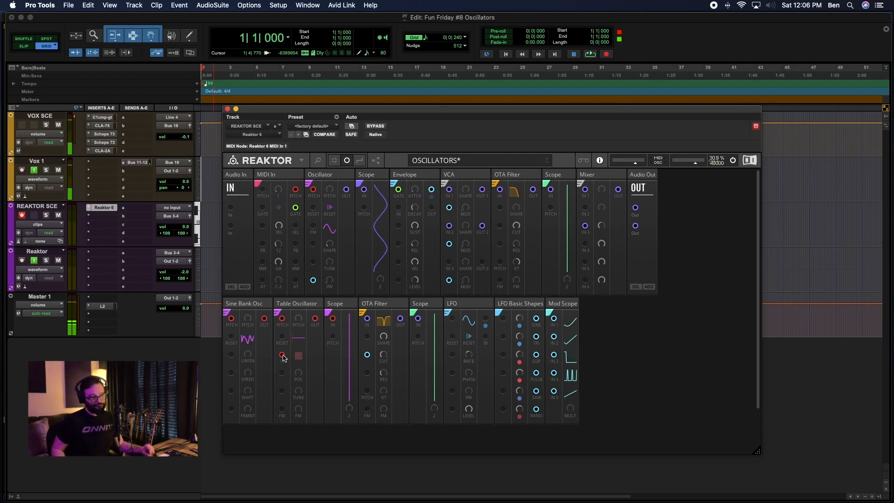
right_click(282, 357)
mouse_move(312, 356)
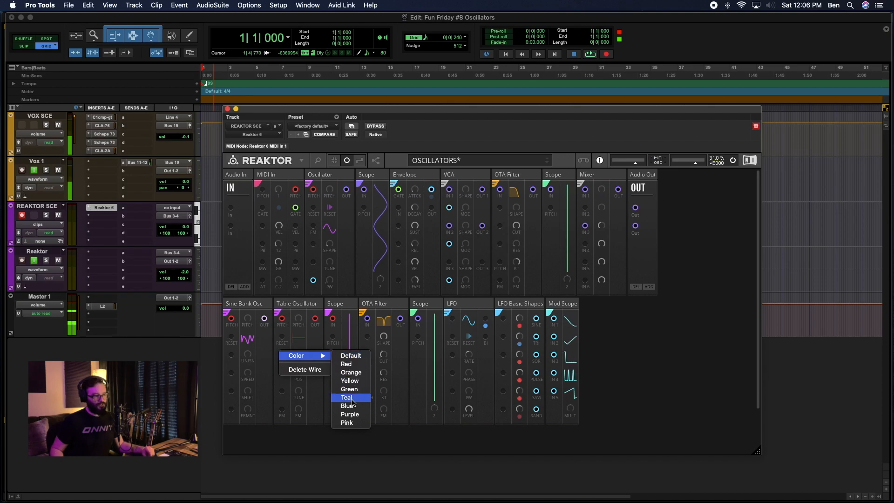
click(350, 414)
Show the patch wires again and turn on record enable for the Table Oscillator.
click(359, 160)
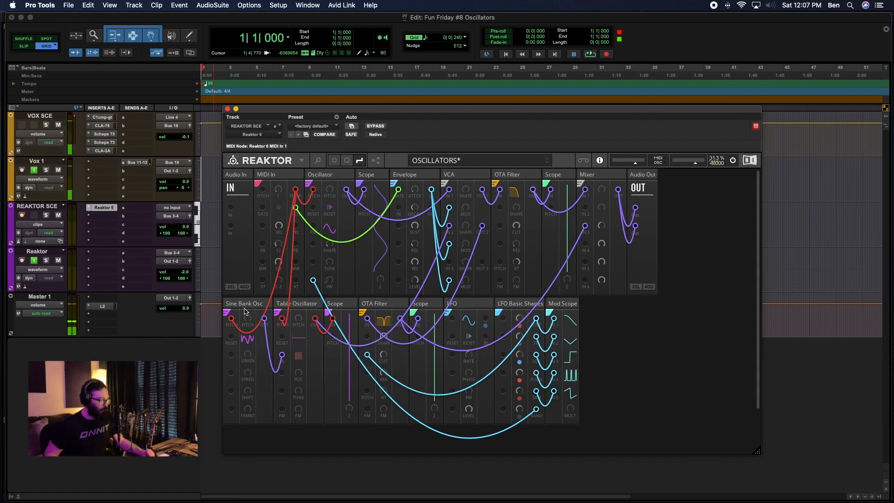
click(338, 305)
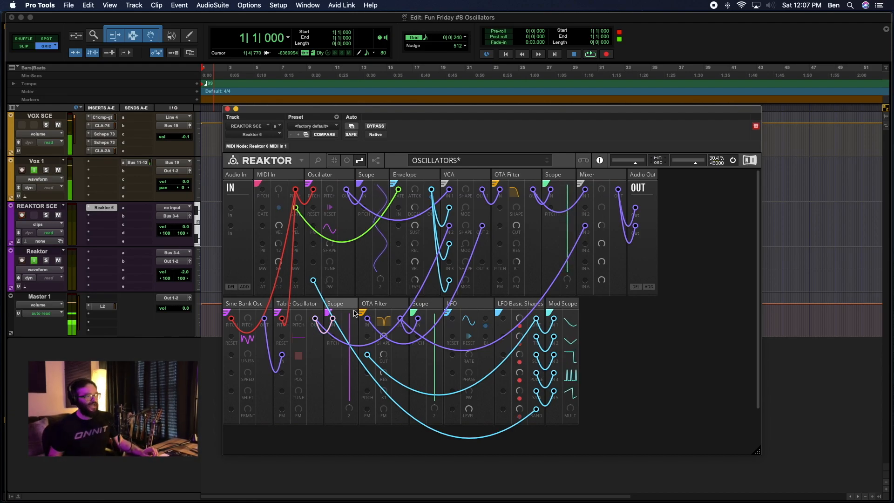
click(298, 356)
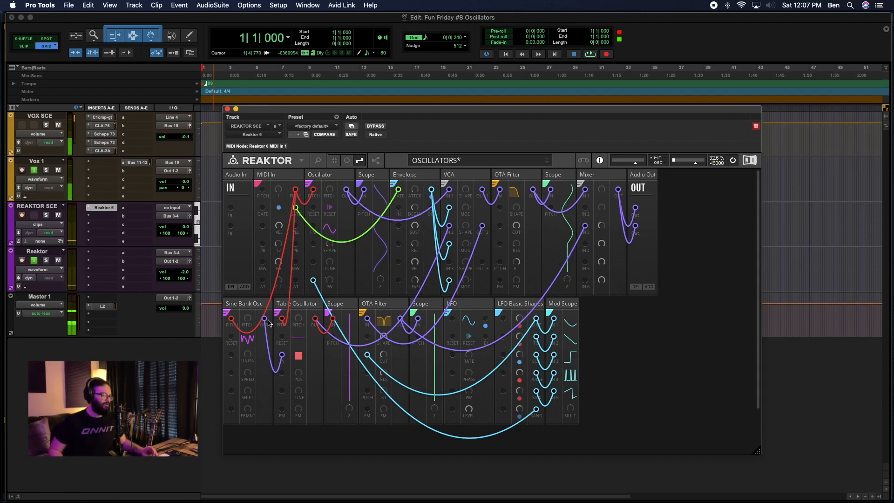
Insert another Toy Box Nano Scope (Single) between the Sine Bank Osc and Table Oscillator, fed by the Sine Bank Osc output.
double_click(621, 368)
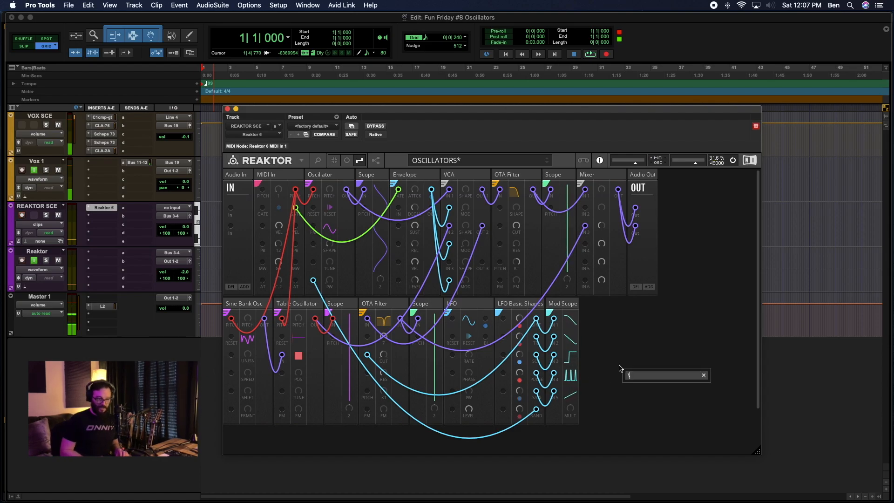
text(nano scope)
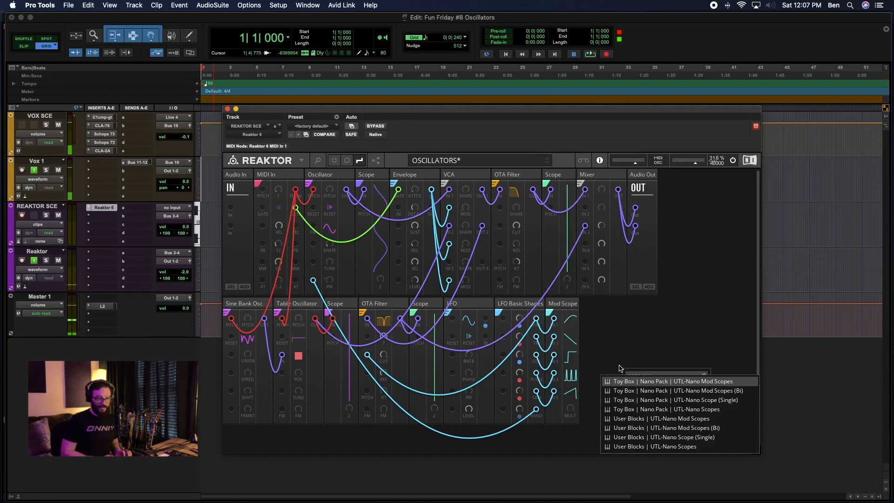
key(Down)
key(Down)
key(Down)
key(Up)
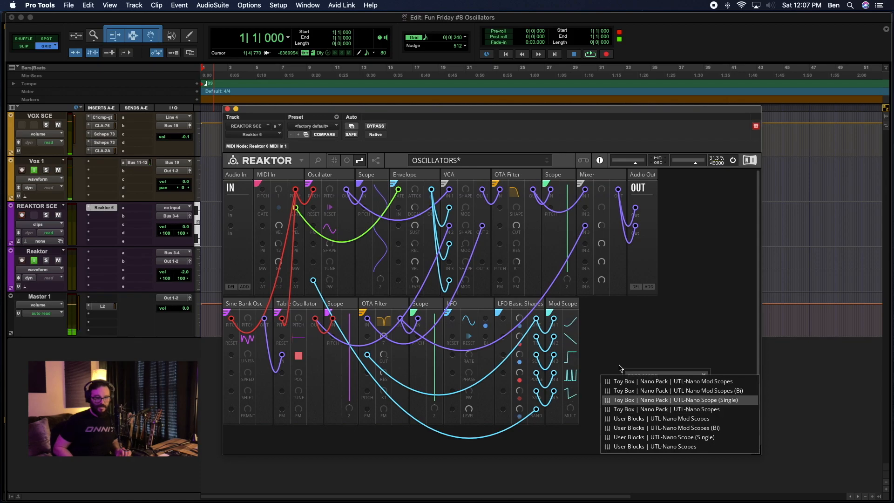
key(Return)
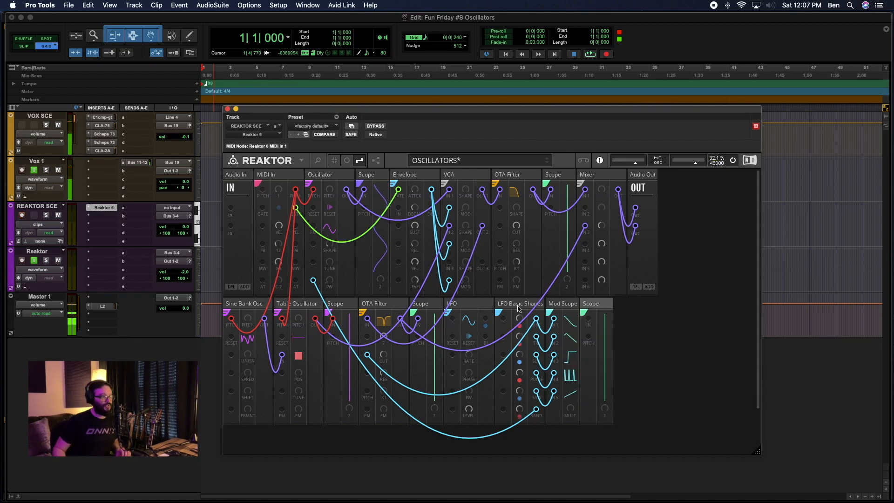
click(273, 322)
drag(264, 319, 282, 320)
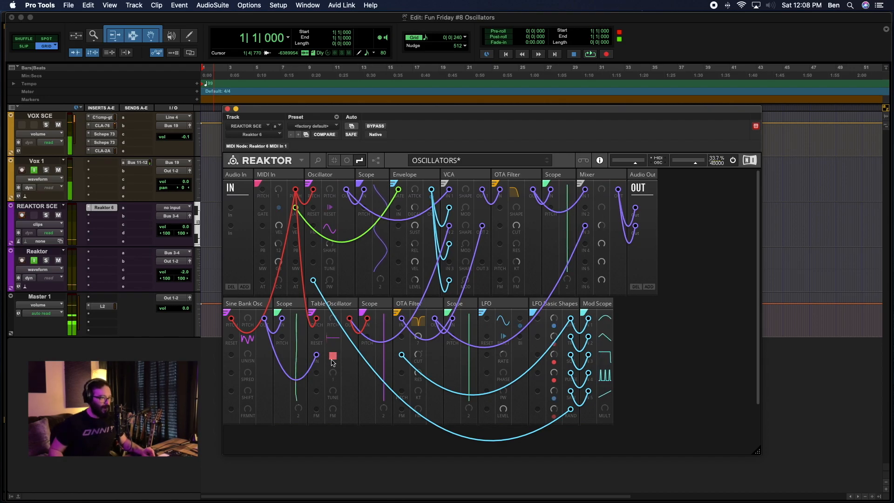
Hide the patch wires, adjust the Table Oscillator's POS control and clear its table.
click(347, 160)
mouse_move(333, 374)
mouse_down()
mouse_move(328, 347)
mouse_move(330, 371)
mouse_up()
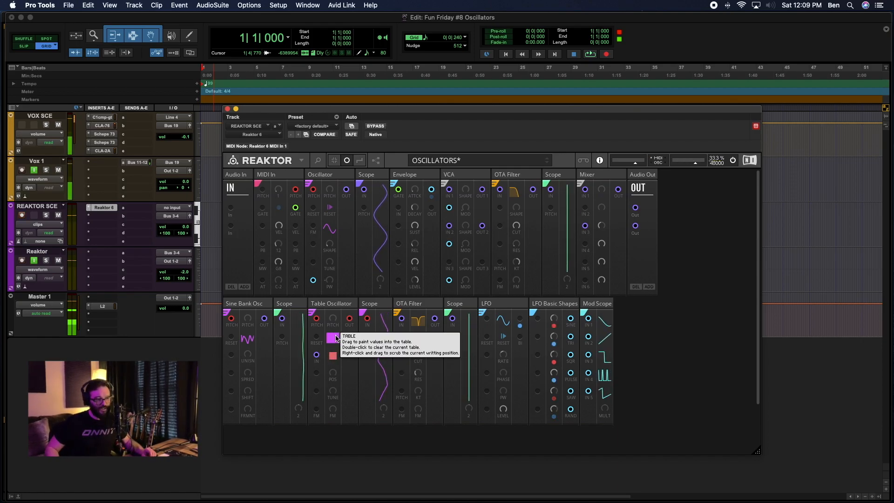
double_click(333, 337)
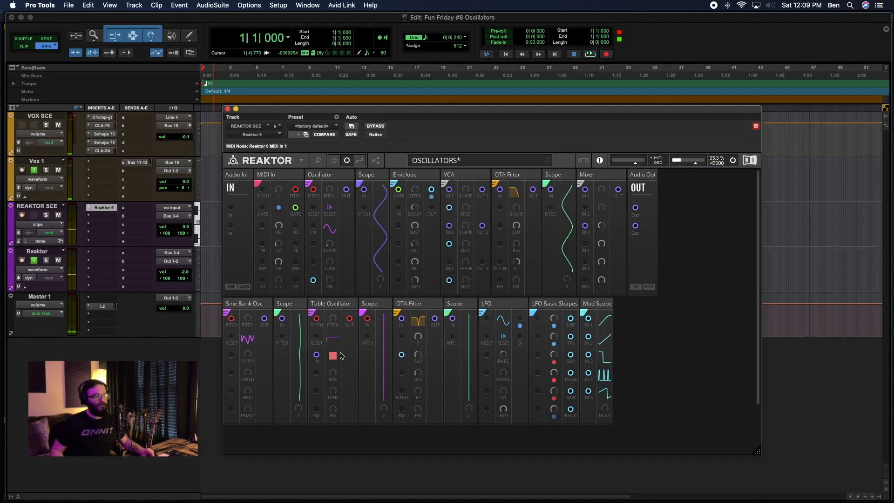
Create a new table shape in the Table Oscillator using POS and painting, and patch the Sine Bank Osc output to its FM input.
drag(333, 376, 335, 330)
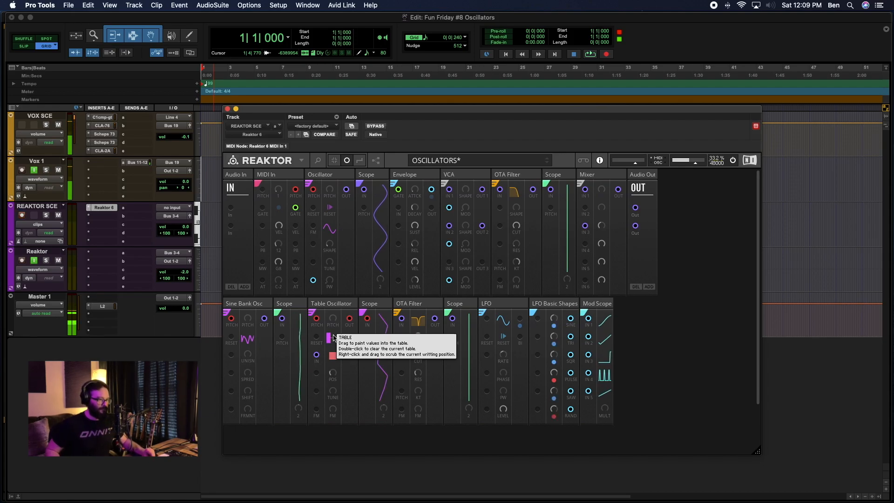
drag(334, 338, 333, 322)
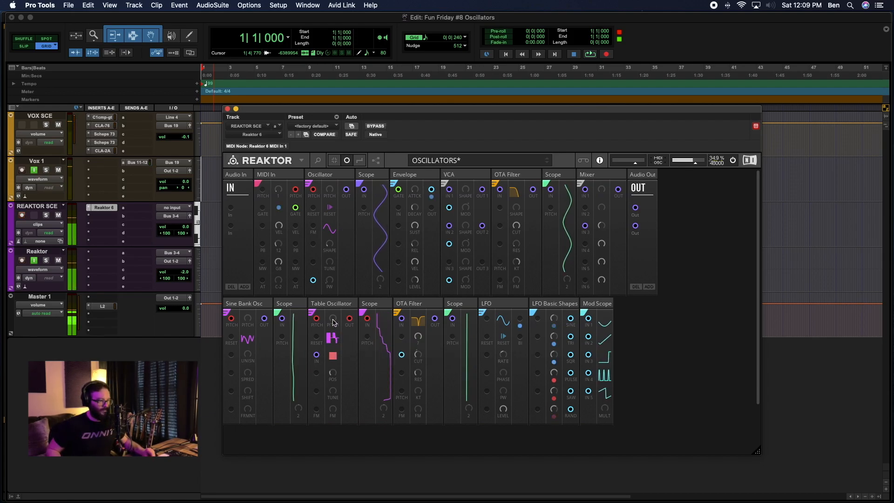
mouse_move(328, 343)
mouse_down()
mouse_move(330, 327)
mouse_move(337, 332)
mouse_up()
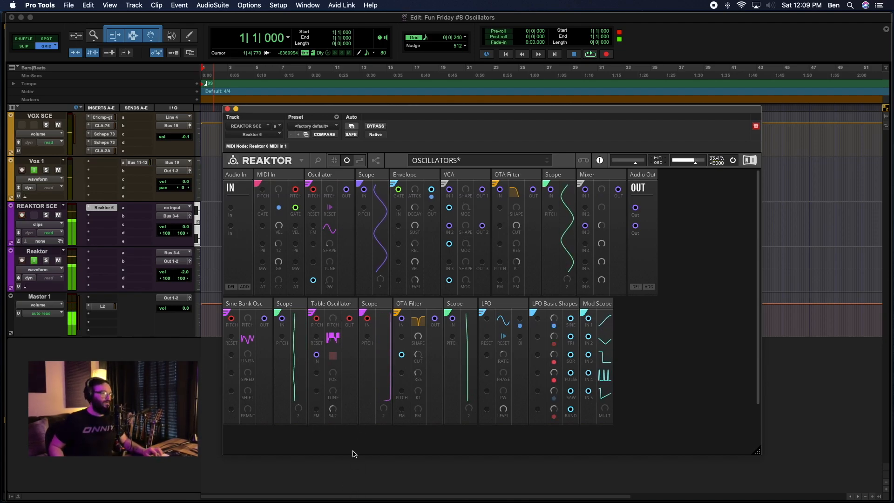
drag(264, 320, 317, 409)
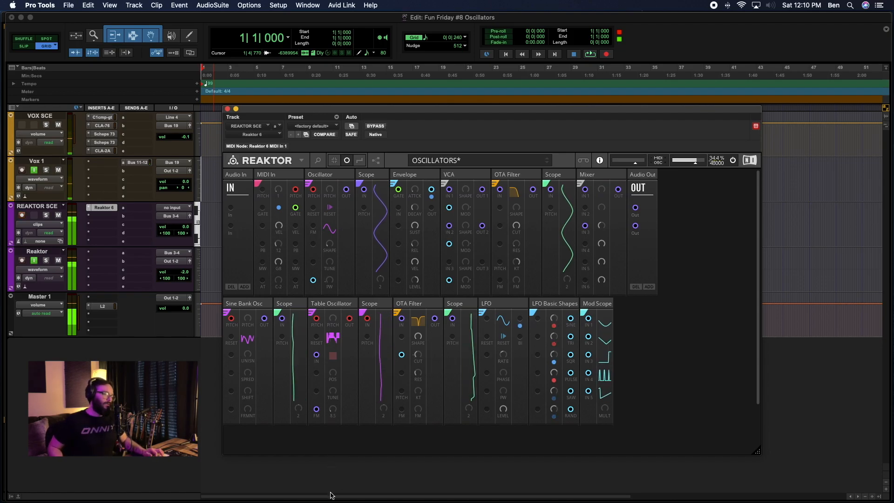
Sweep the Table Oscillator's FM amount while notes play, and raise the Mixer's IN 1 level.
mouse_move(262, 309)
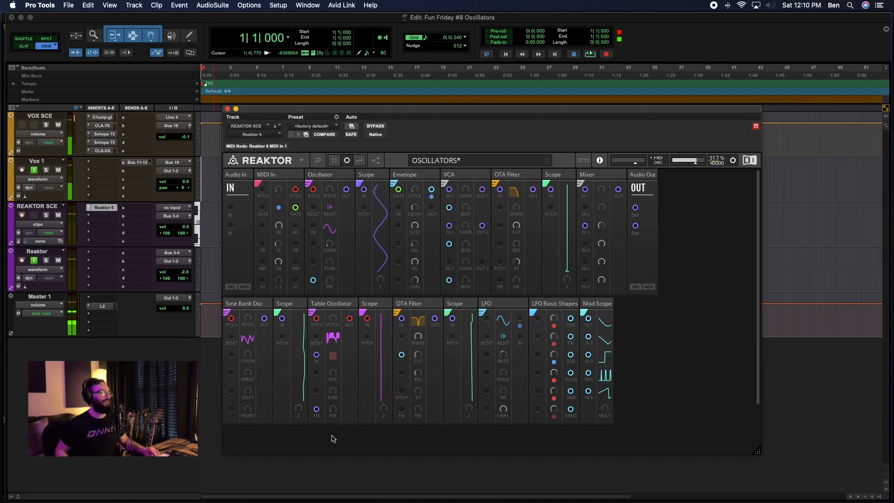
drag(330, 408, 336, 491)
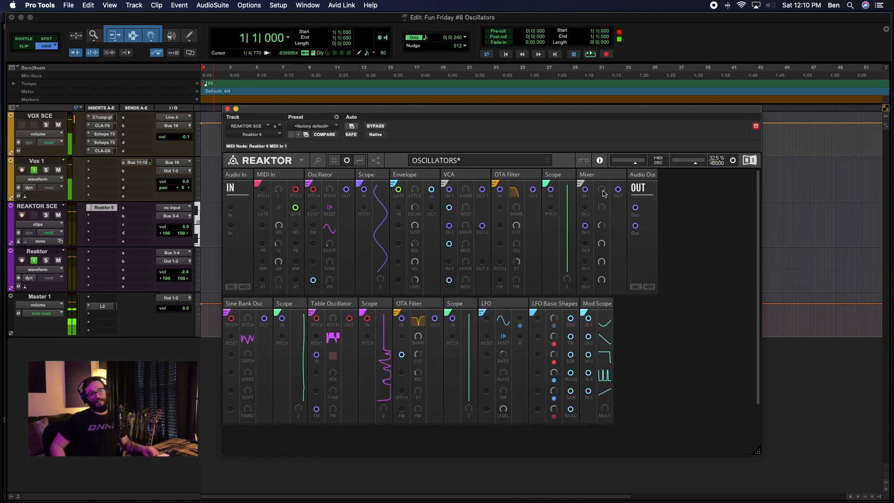
drag(603, 193, 594, 116)
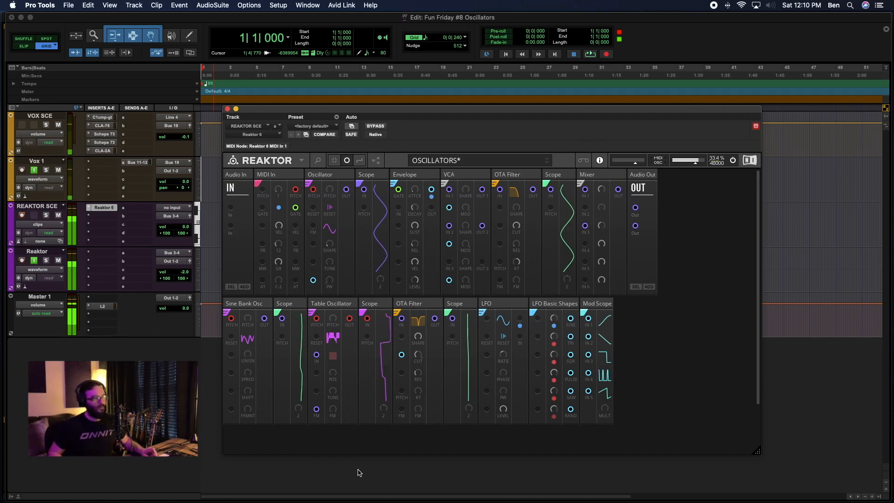
drag(332, 399, 393, 491)
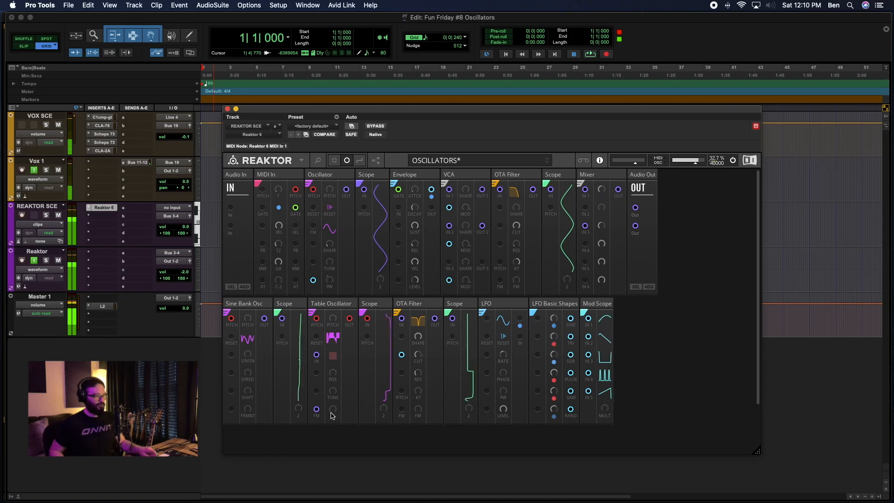
drag(334, 414, 404, 432)
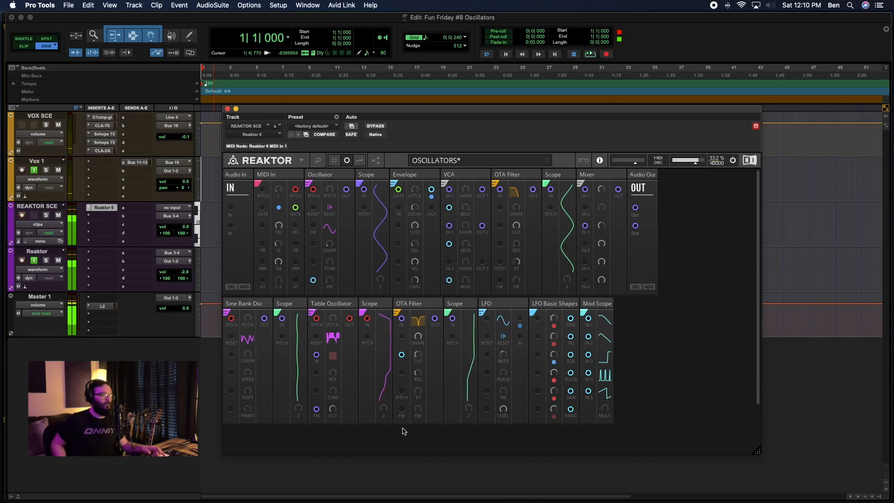
drag(398, 369, 397, 493)
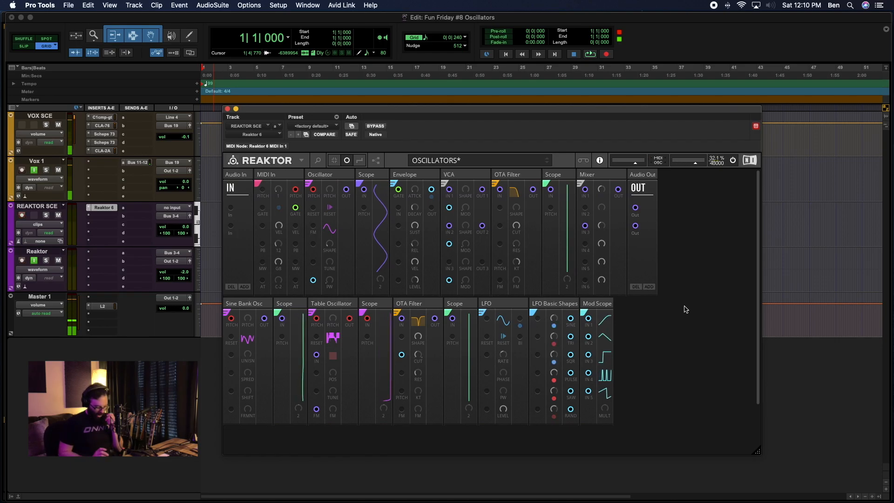
Search the block library for "table" and browse the wavetable and table blocks it offers.
double_click(664, 320)
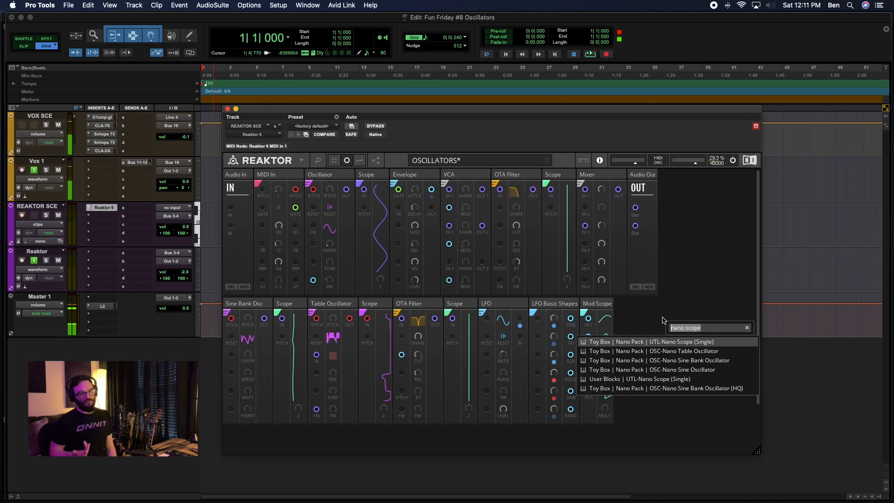
click(684, 328)
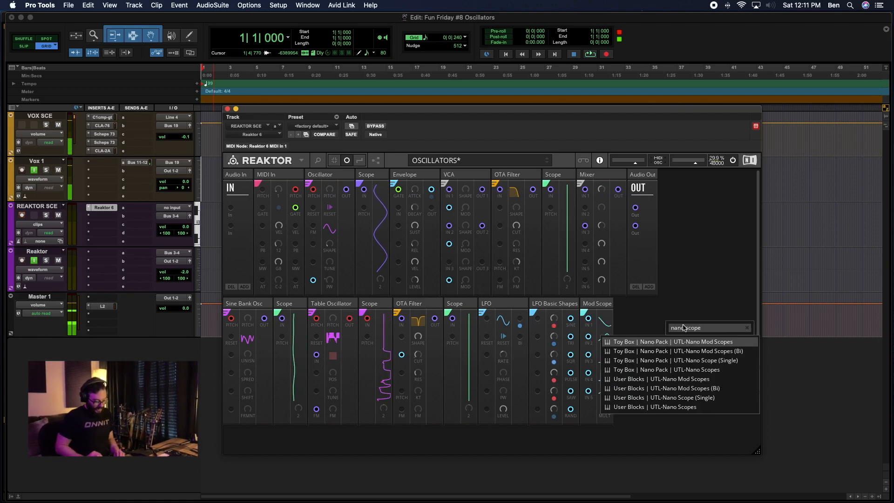
text(table)
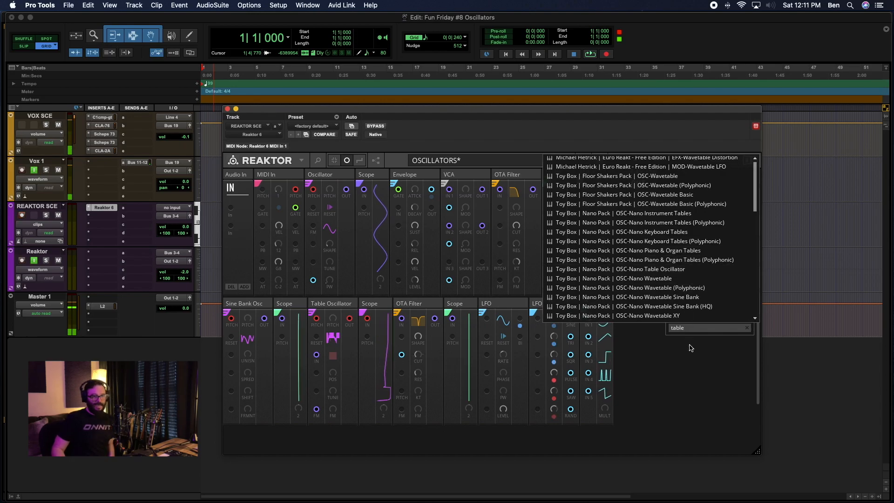
key(BackSpace)
key(BackSpace)
key(BackSpace)
key(BackSpace)
key(BackSpace)
text(table)
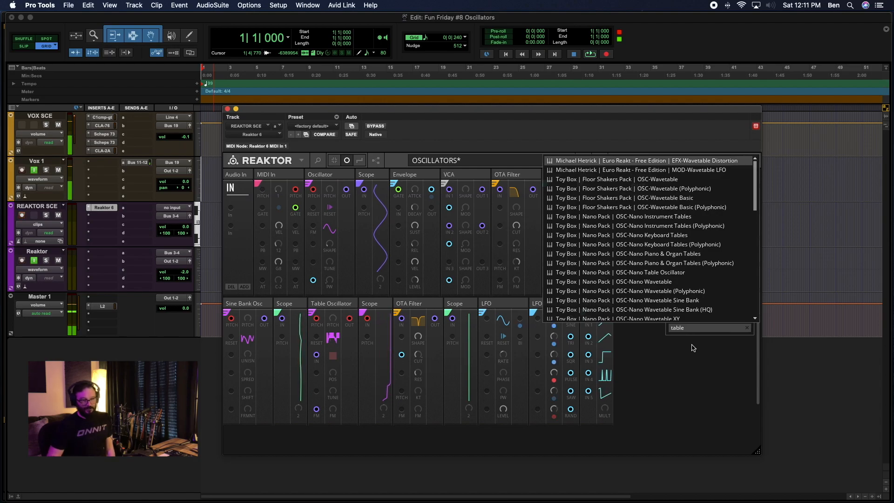
scroll(670, 249, down, 1)
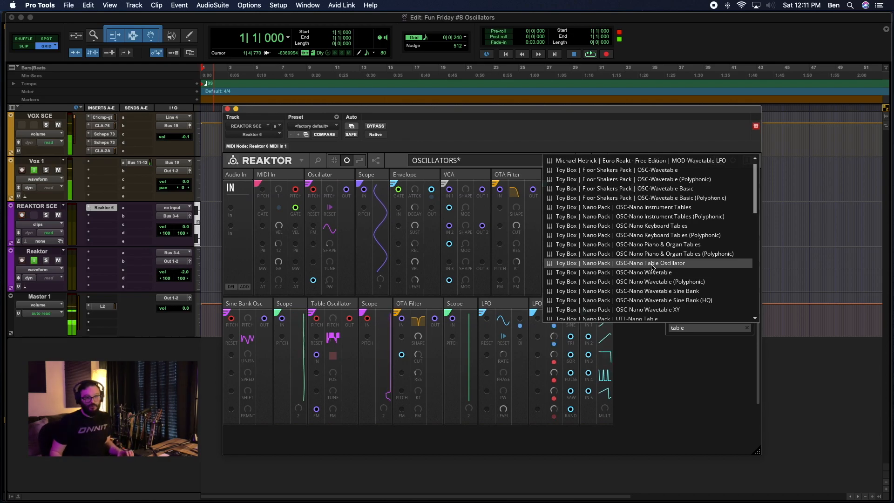
scroll(651, 266, down, 10)
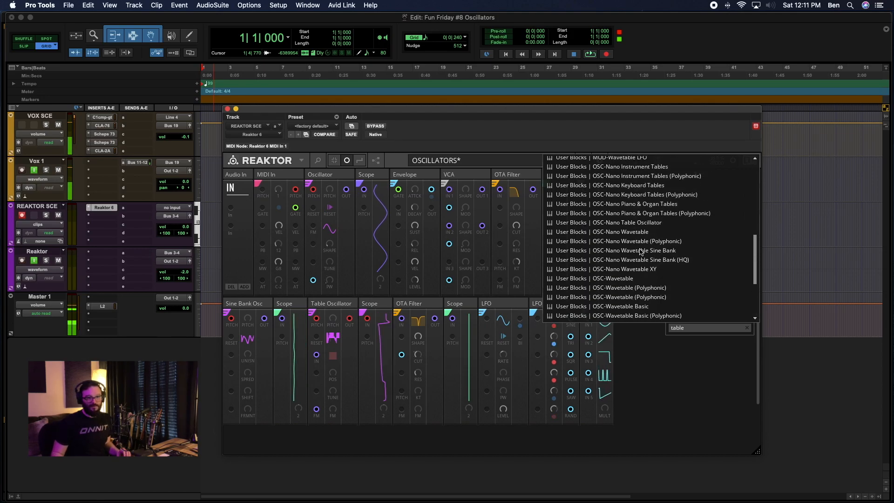
scroll(641, 251, up, 10)
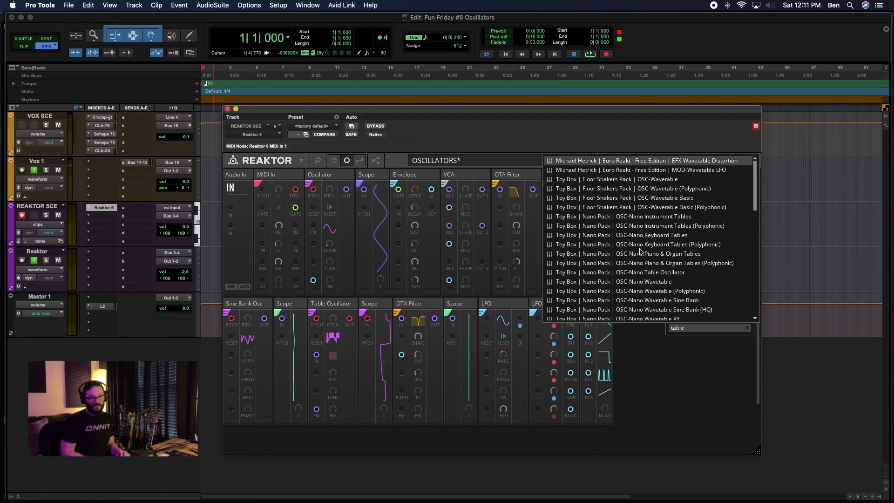
Search for "nano table" and insert the Toy Box UTL-Nano Table block after the Mod Scope.
key(Escape)
text(nano)
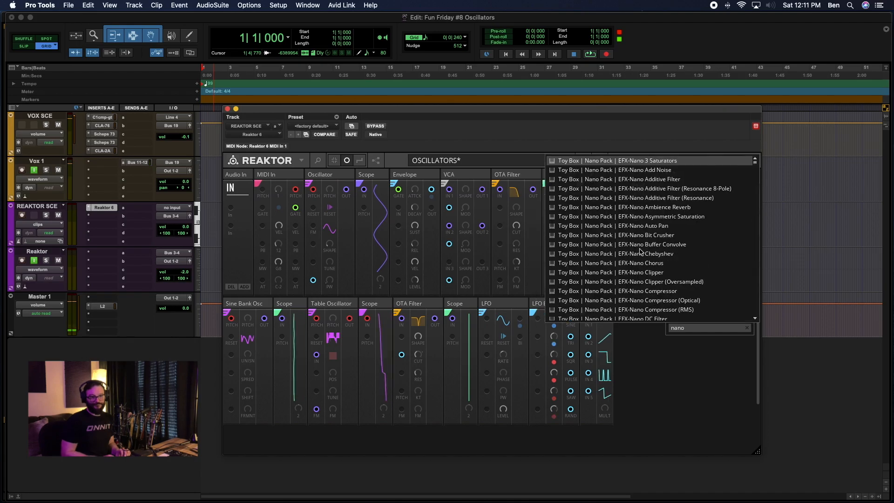
text( table)
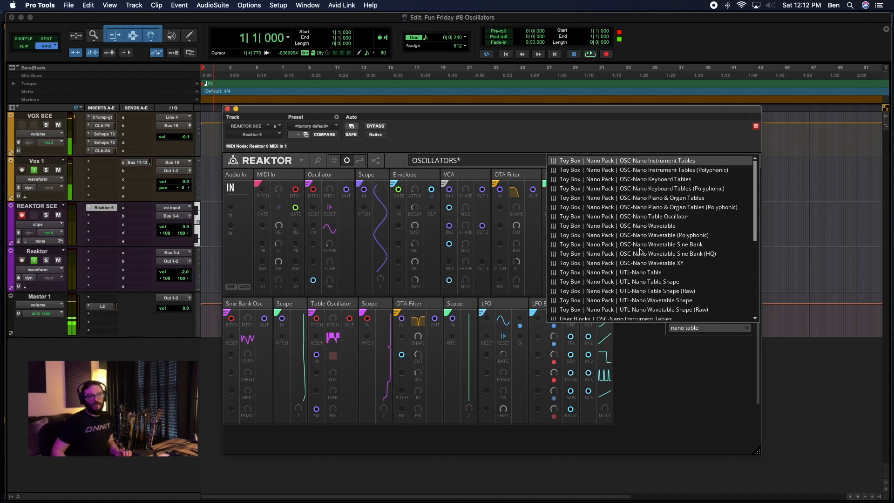
click(673, 273)
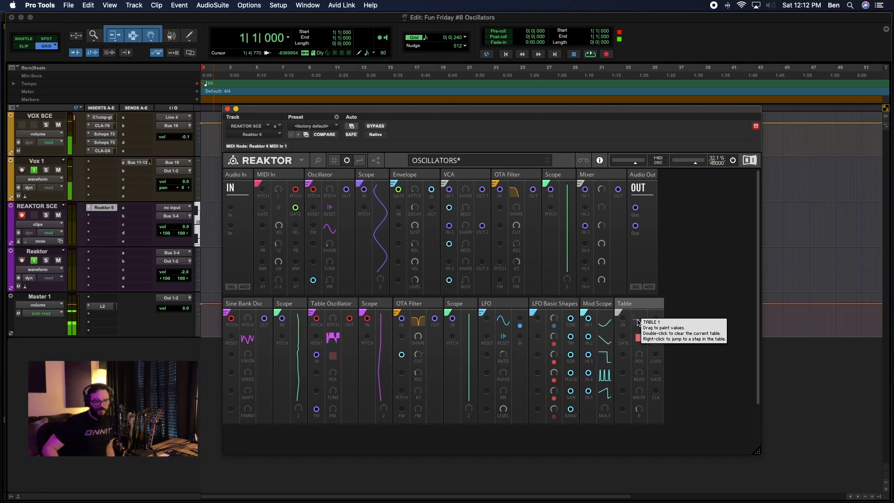
Insert a Toy Box UTL-Nano Table Shape block beside the Table block, and delete both table utility blocks.
double_click(711, 320)
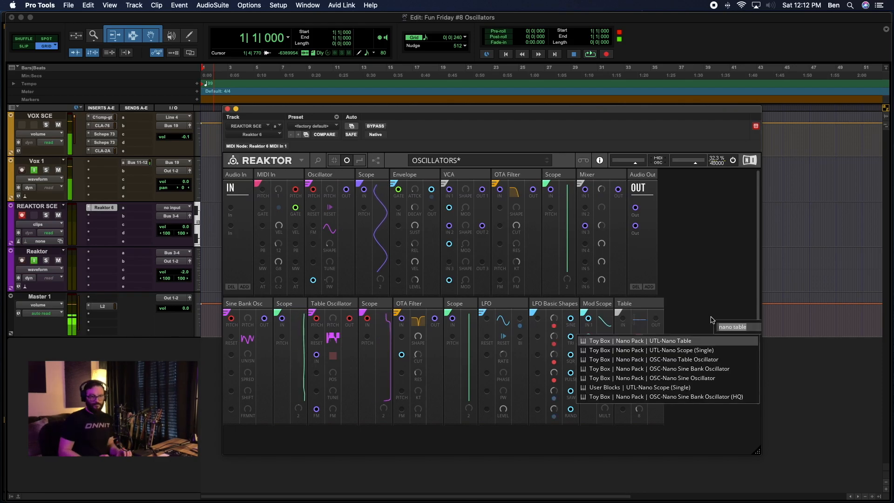
text(nano)
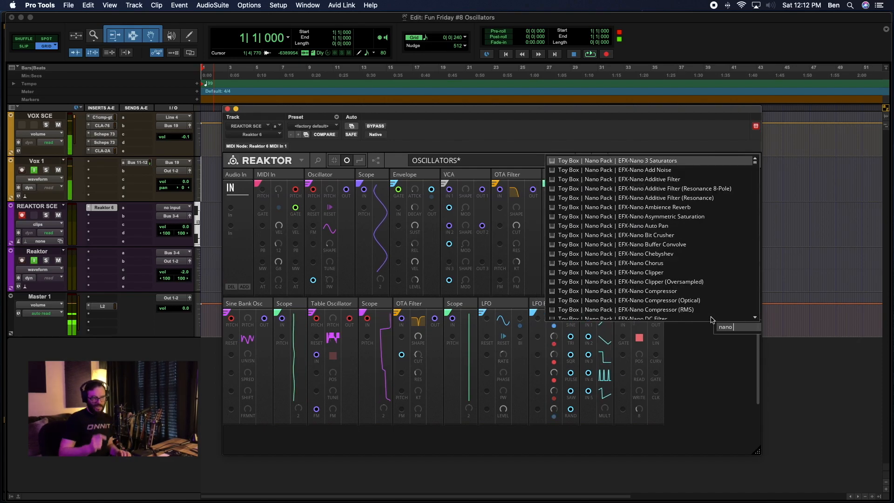
text( ta)
key(BackSpace)
text(table)
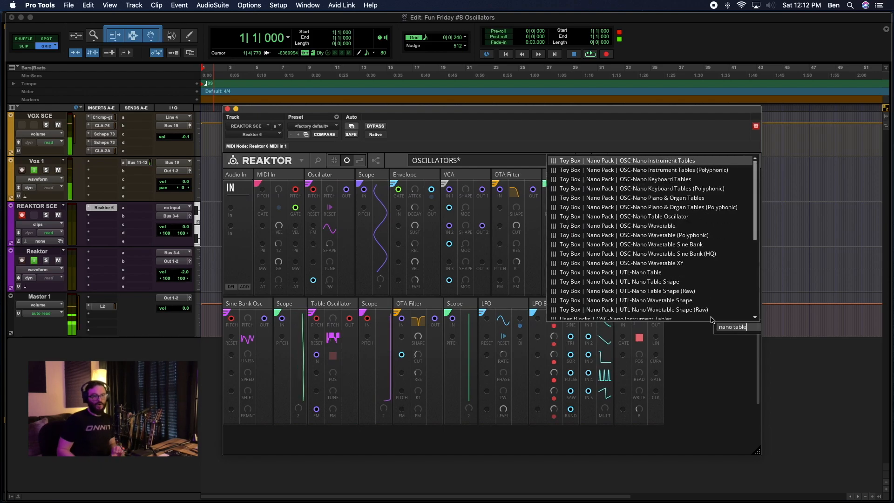
click(671, 282)
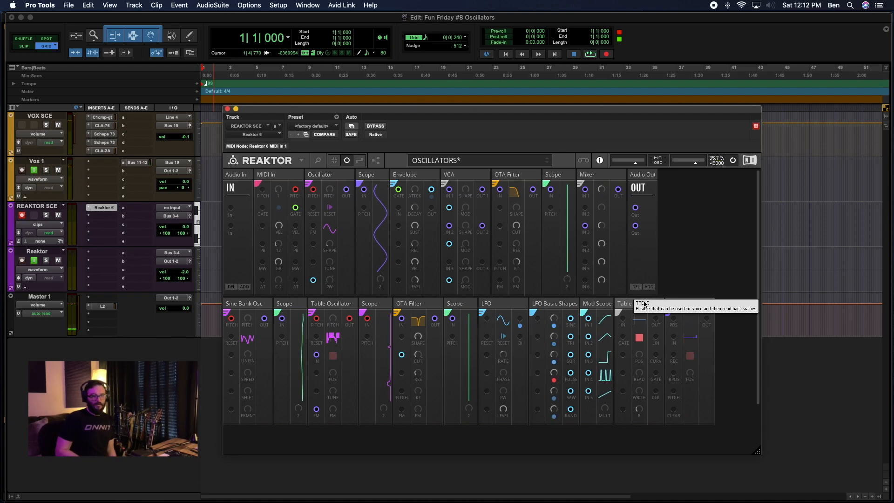
key(BackSpace)
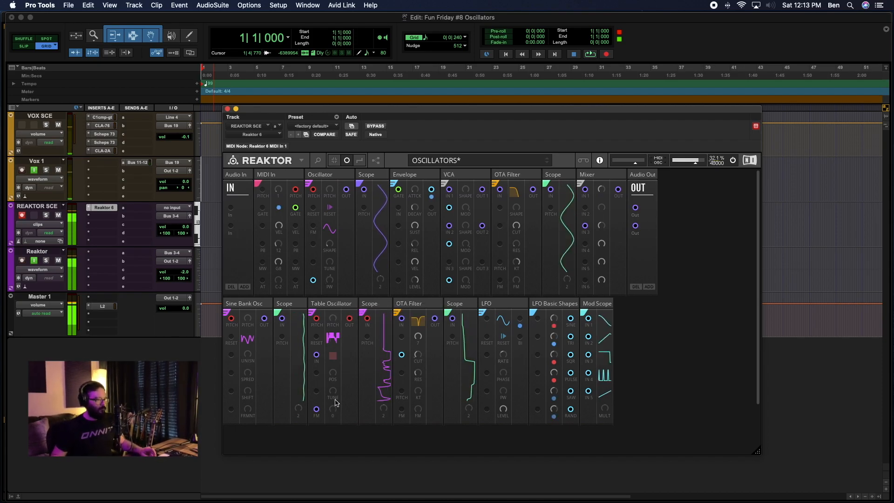
Briefly tweak the Table Oscillator, and insert a User Blocks UTL-Nano Fader between the Sine Bank Osc and its Scope.
drag(334, 382, 333, 285)
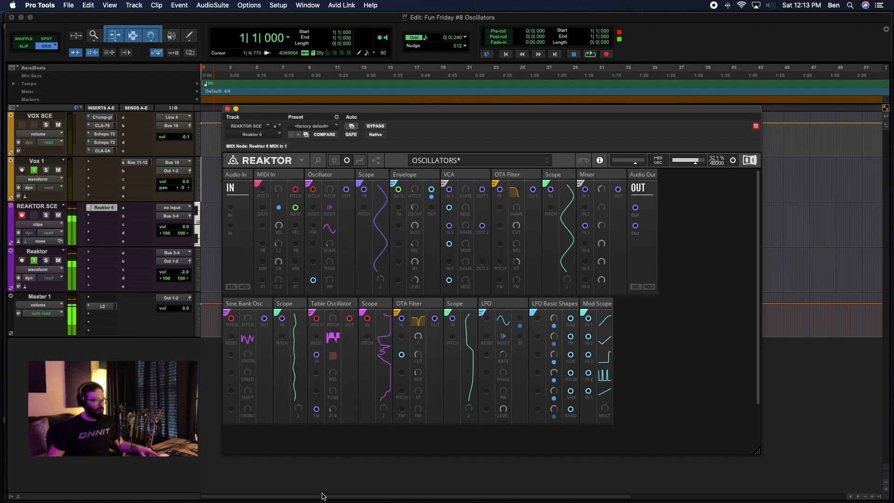
double_click(643, 355)
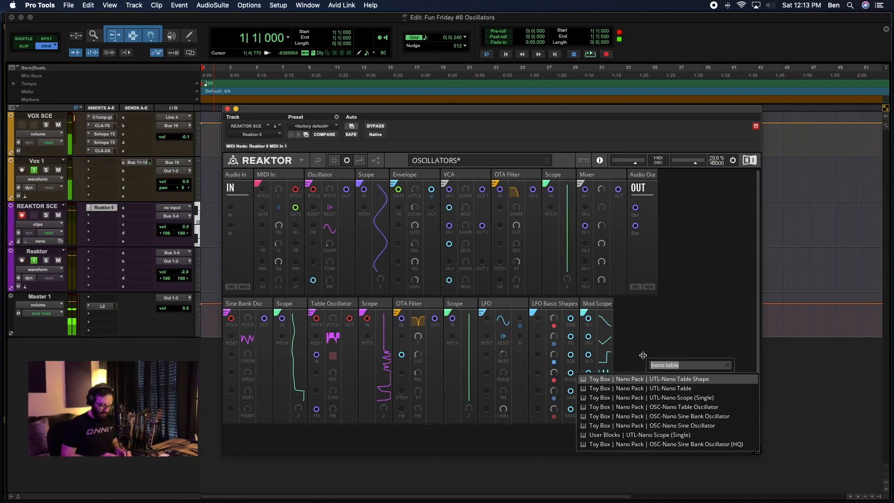
text(Nano fader)
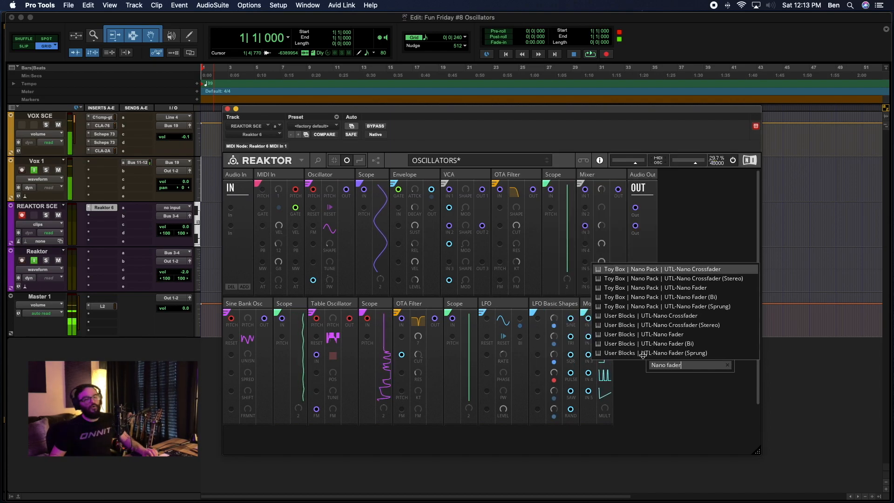
click(664, 335)
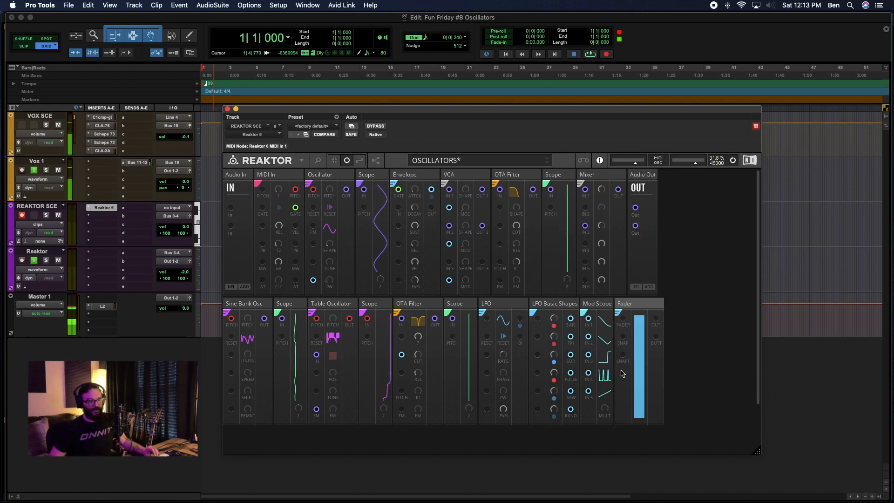
drag(629, 363, 281, 303)
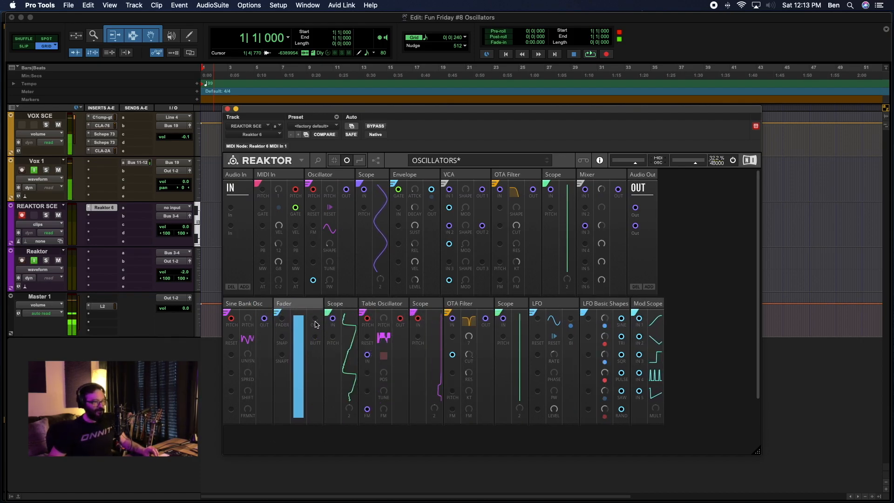
Patch the Fader output into the Table Oscillator input directly above FM, and sweep the fader down to its minimum.
mouse_move(314, 320)
mouse_down()
mouse_move(326, 405)
mouse_move(367, 396)
mouse_move(368, 377)
mouse_move(307, 353)
mouse_move(317, 335)
mouse_move(334, 399)
mouse_move(355, 415)
mouse_move(368, 391)
mouse_up()
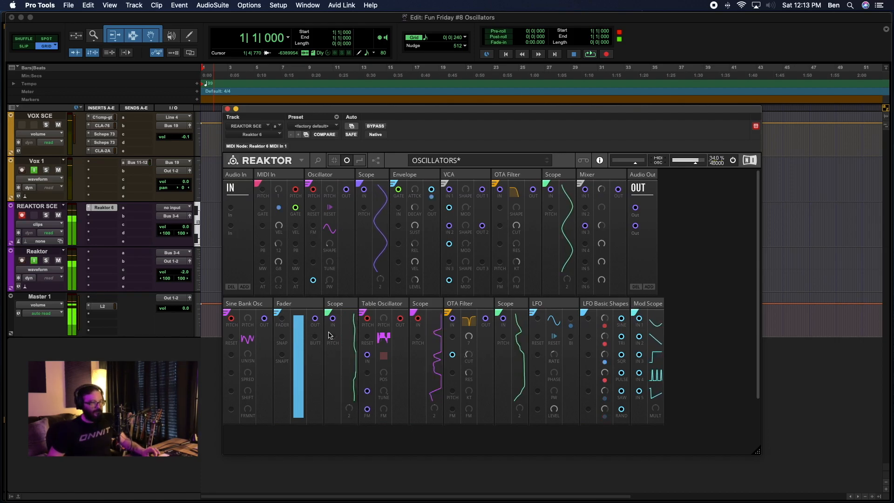
mouse_move(300, 339)
mouse_down()
mouse_move(297, 465)
mouse_move(293, 344)
mouse_move(298, 484)
mouse_move(292, 336)
mouse_up()
drag(287, 415, 304, 431)
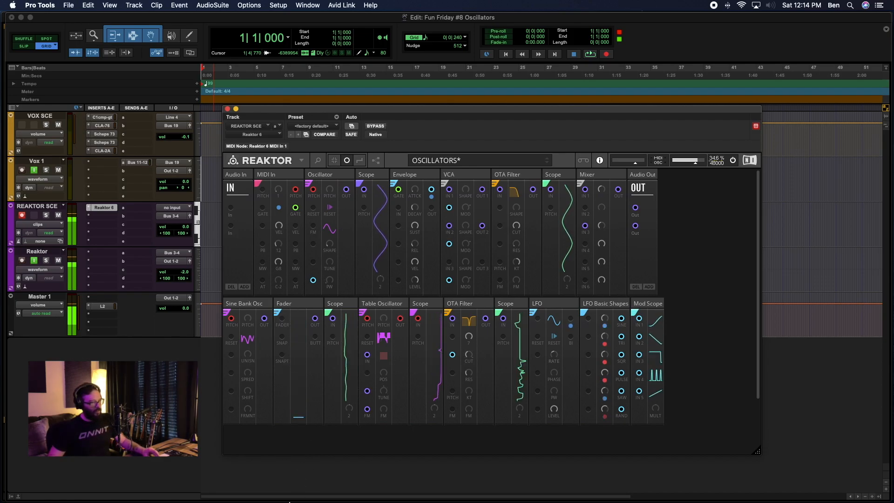
Sweep the Table Oscillator's FM amount down to 0 and through varying depths while notes play.
drag(383, 412, 325, 488)
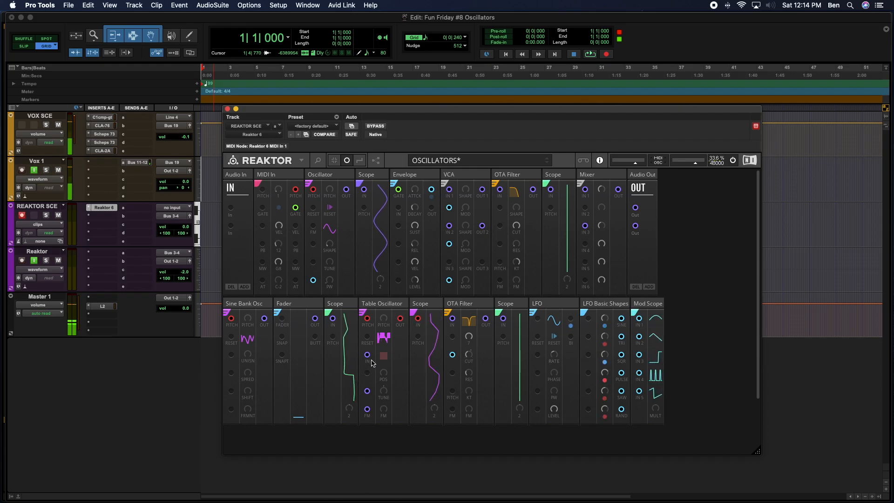
drag(384, 410, 380, 340)
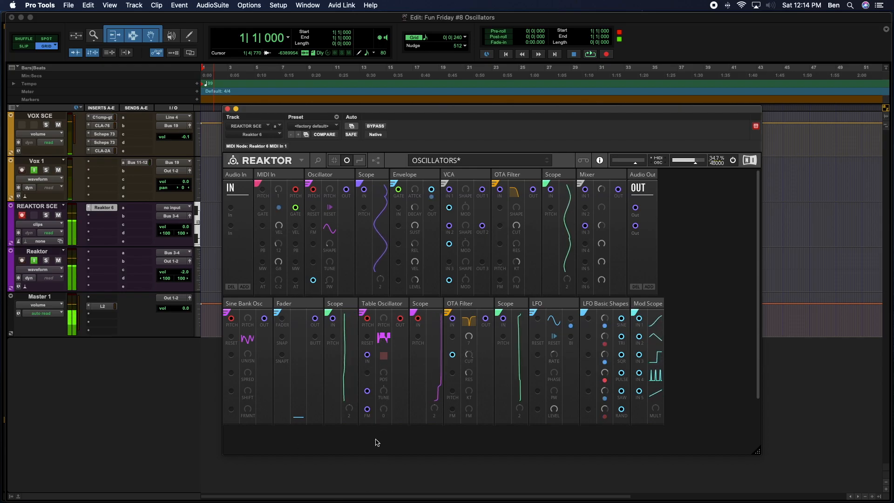
drag(371, 447, 371, 414)
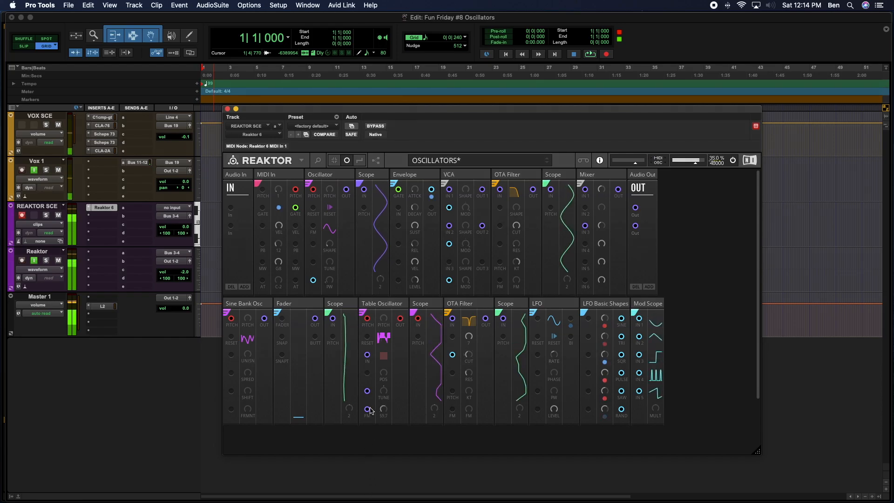
mouse_move(371, 491)
mouse_down()
mouse_move(370, 502)
mouse_move(369, 440)
mouse_move(373, 502)
mouse_up()
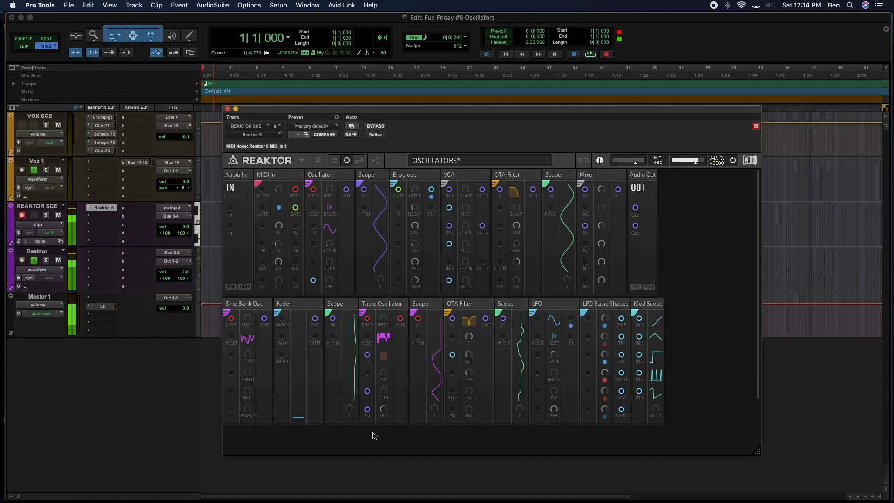
drag(372, 423, 366, 468)
drag(365, 430, 344, 460)
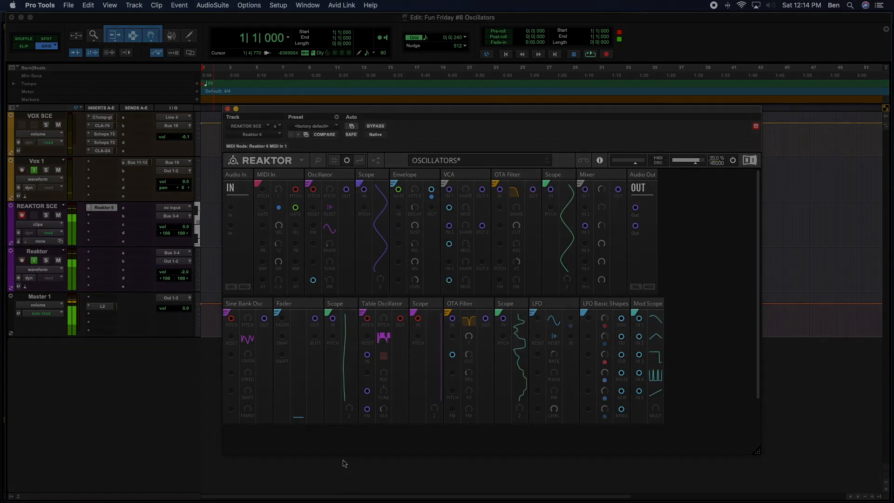